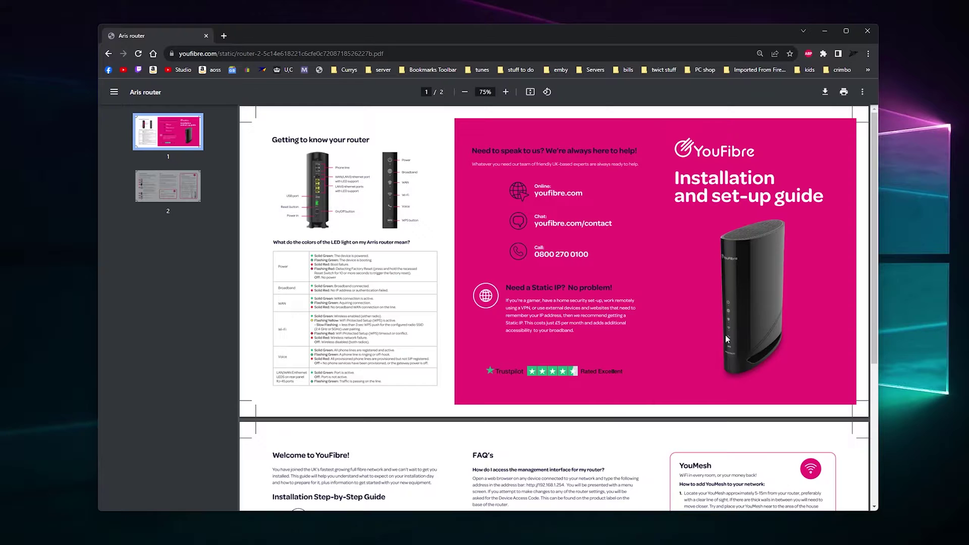
- Load the router's admin pages in a new tab, check the setup PDF, then view Firewall status
click(224, 35)
click(262, 69)
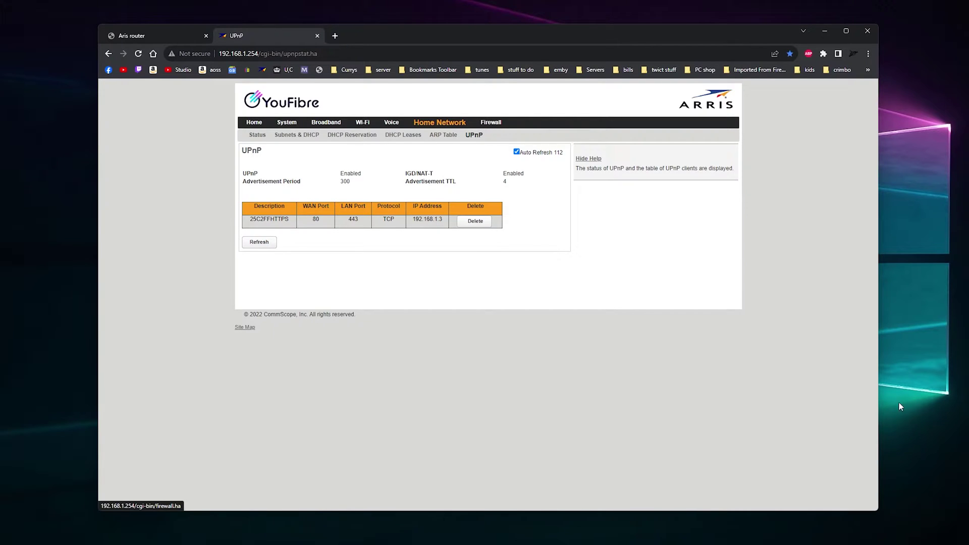
click(154, 35)
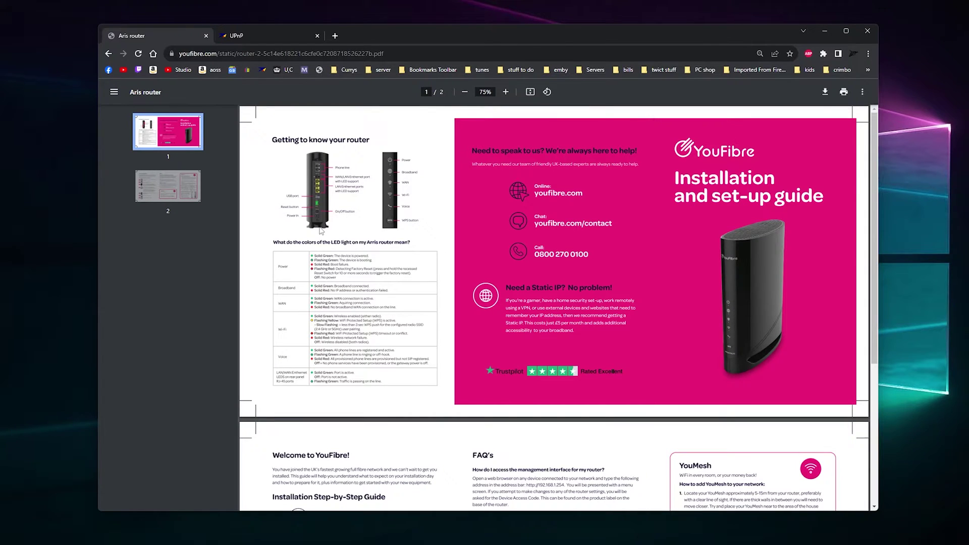
click(270, 31)
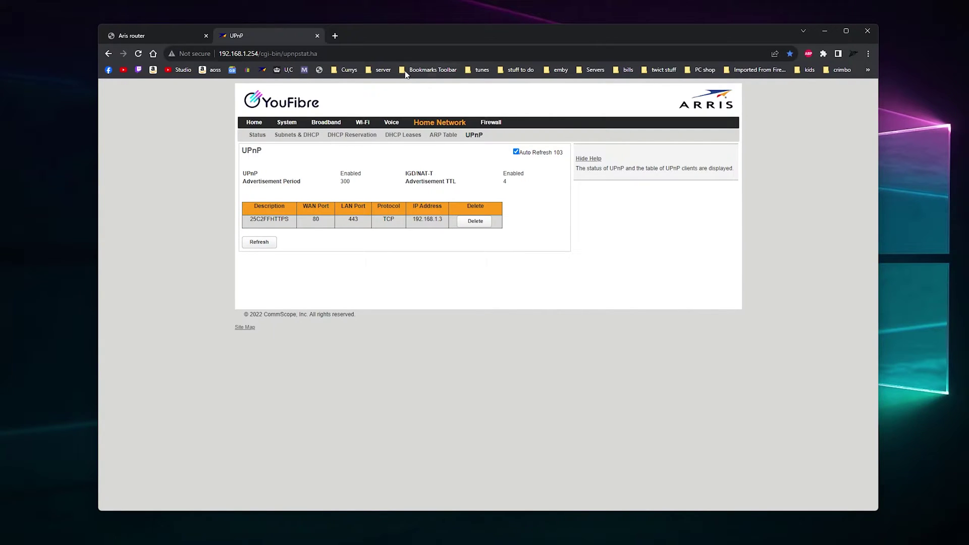
click(491, 123)
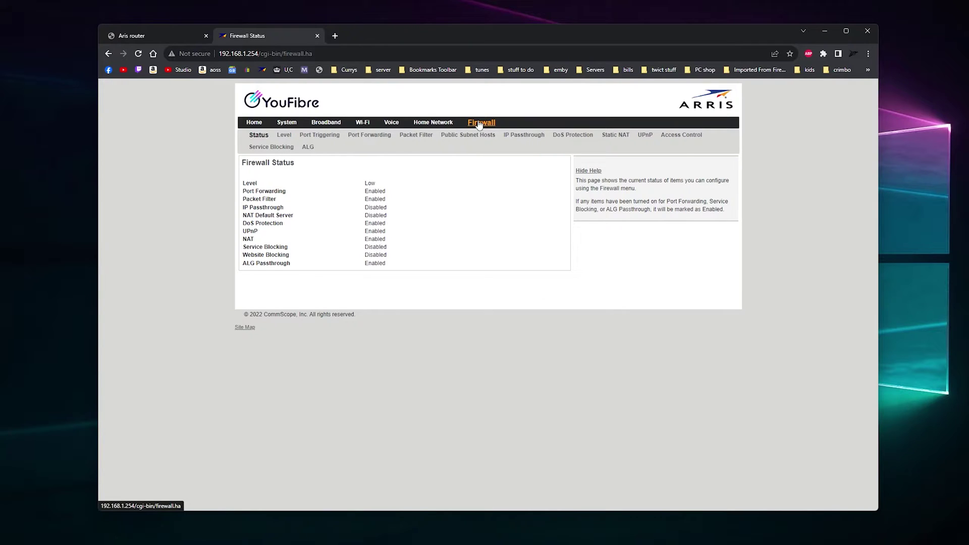
click(682, 135)
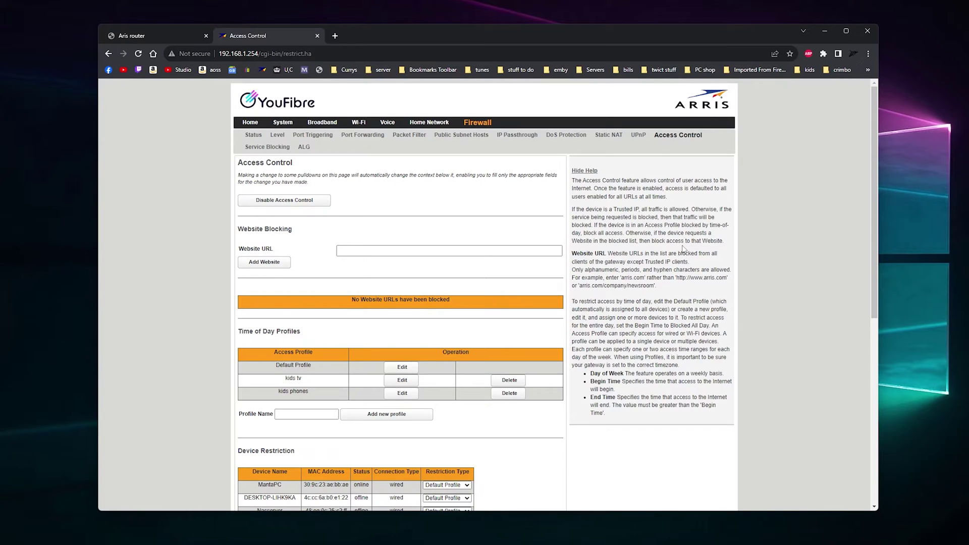
scroll(683, 250, down, 3)
scroll(684, 250, down, 4)
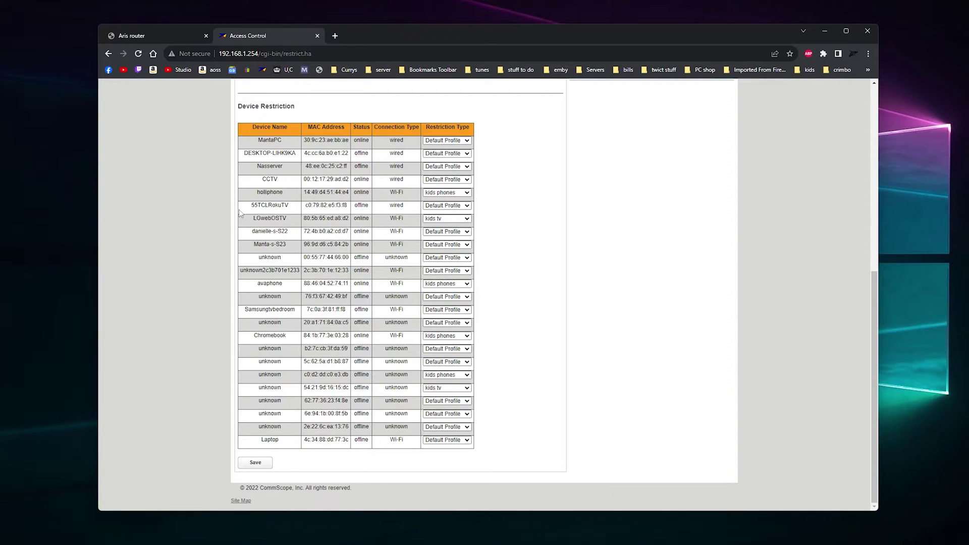
scroll(520, 273, up, 4)
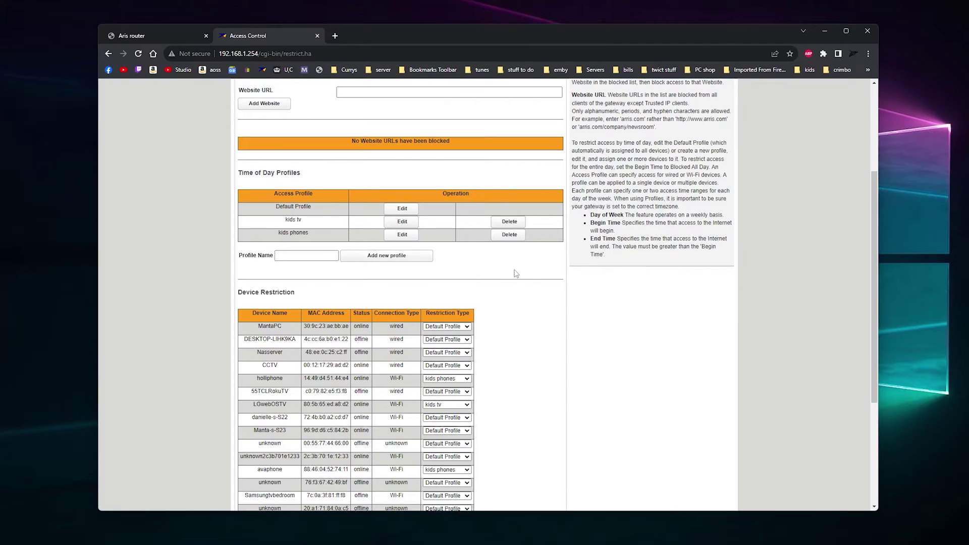
- Edit the kids tv time-of-day profile and scroll through its weekly allowed hours
click(402, 224)
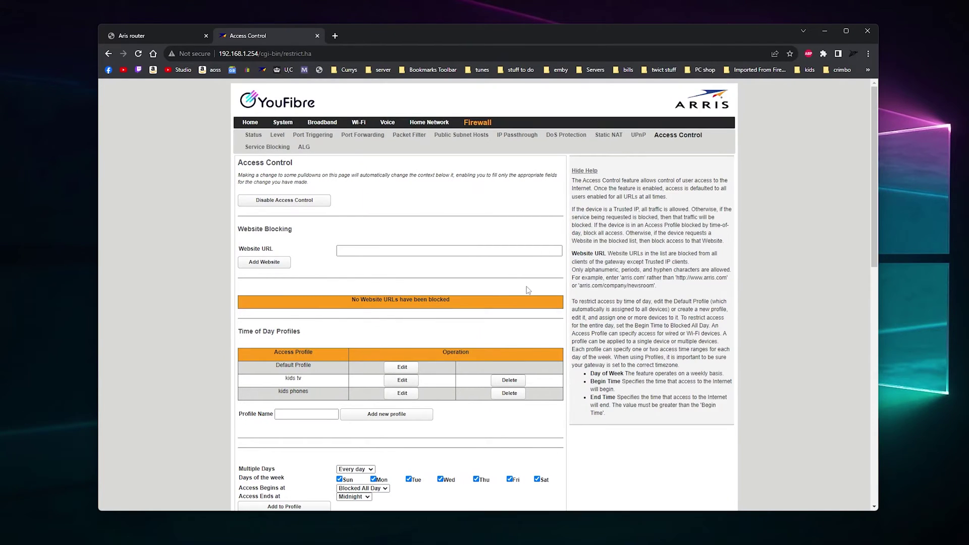
scroll(545, 288, down, 6)
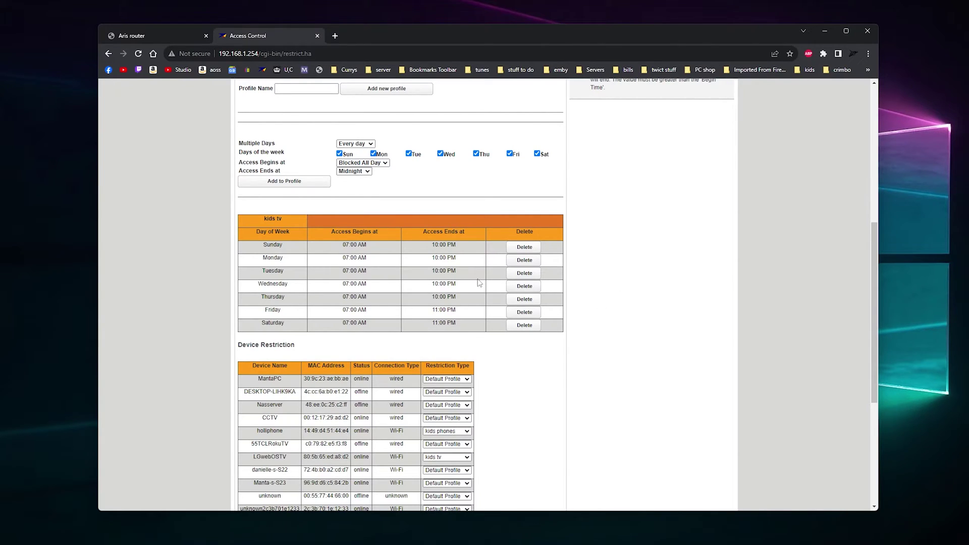
scroll(528, 282, up, 3)
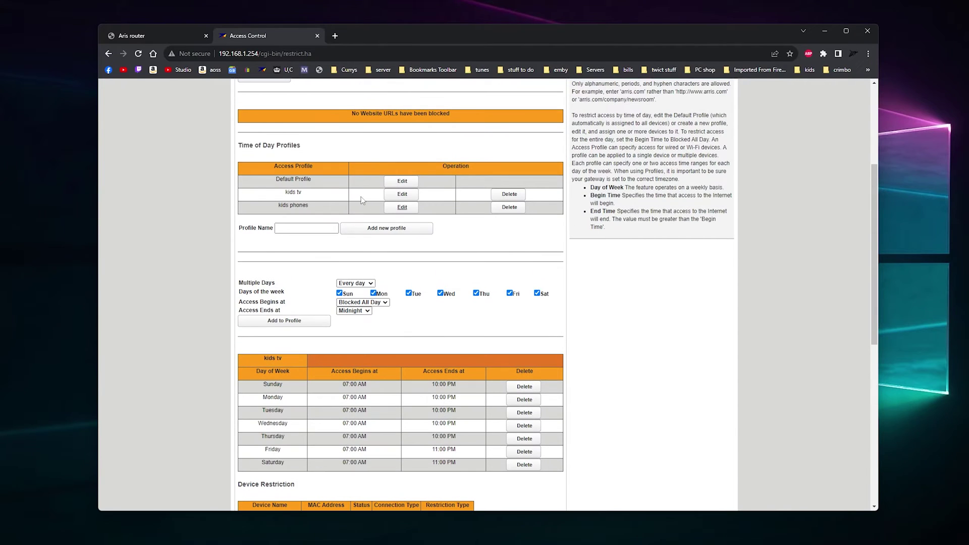
- Edit the kids phones profile and review its 07:00 AM–09:00 PM schedule (10:00 PM Fri/Sat)
click(399, 211)
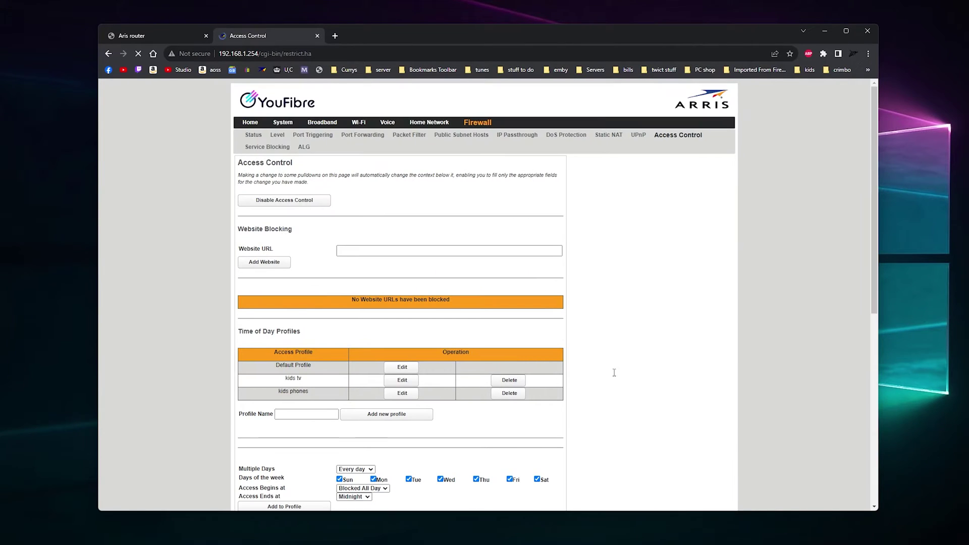
scroll(531, 369, down, 4)
scroll(527, 366, down, 3)
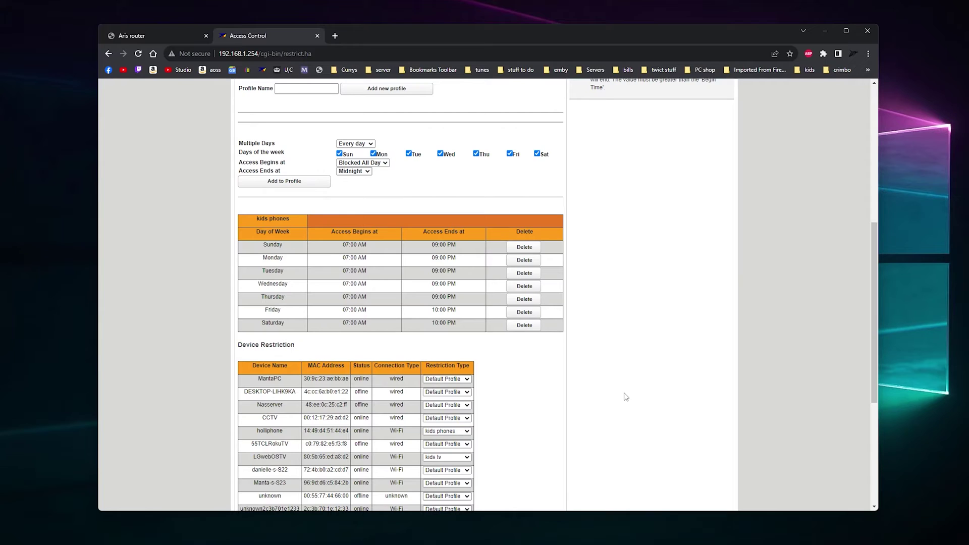
scroll(626, 396, up, 4)
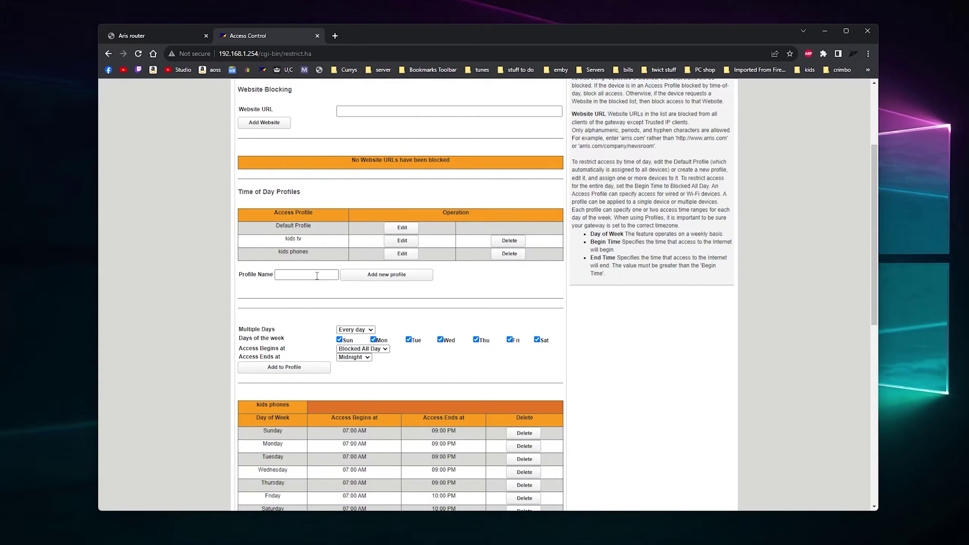
- Give the new every-day entry an access window of 07:30 AM to 08:00 PM
click(276, 277)
scroll(506, 310, down, 1)
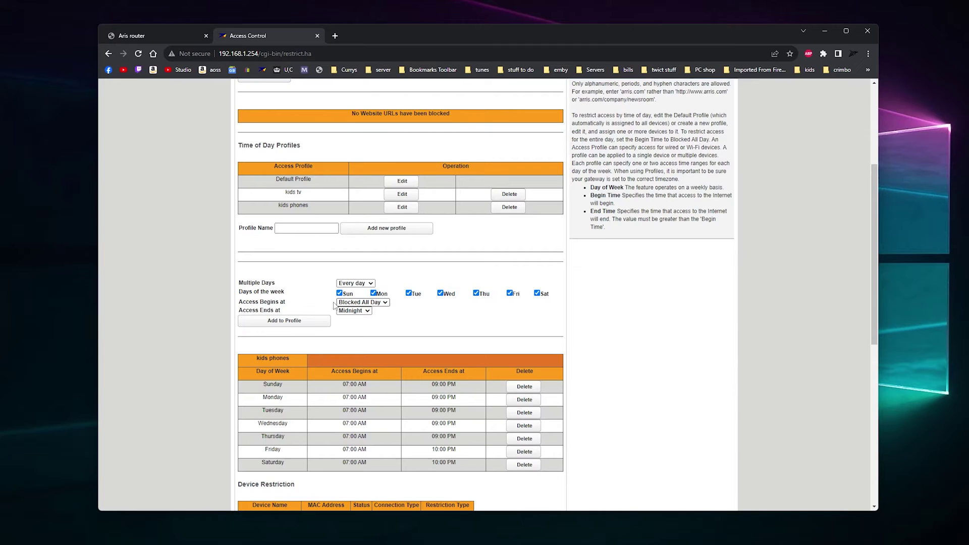
click(385, 303)
click(387, 305)
click(386, 304)
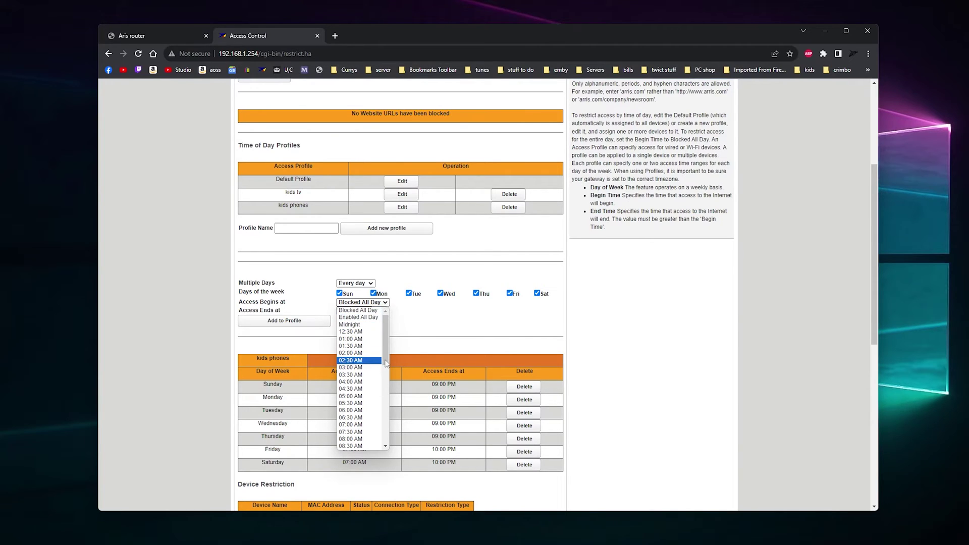
drag(386, 361, 386, 367)
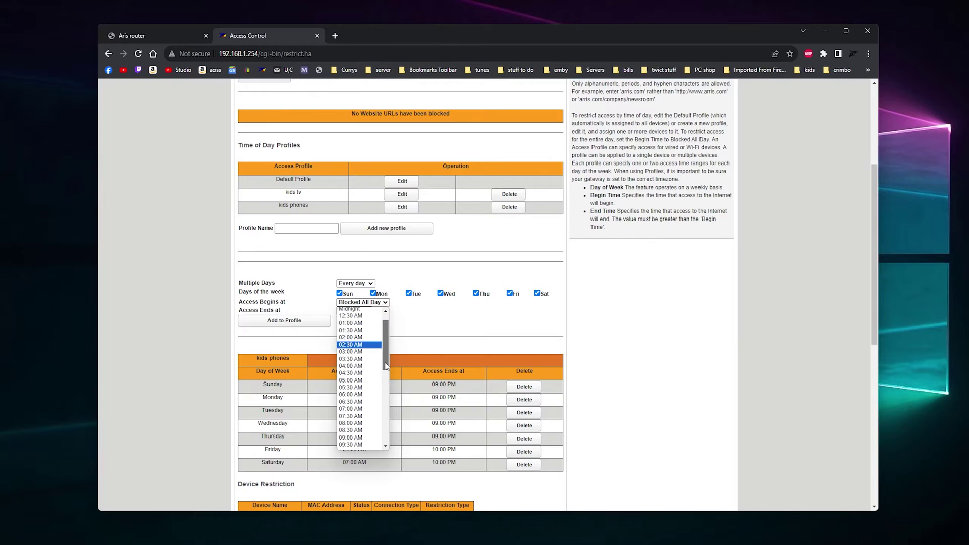
click(355, 417)
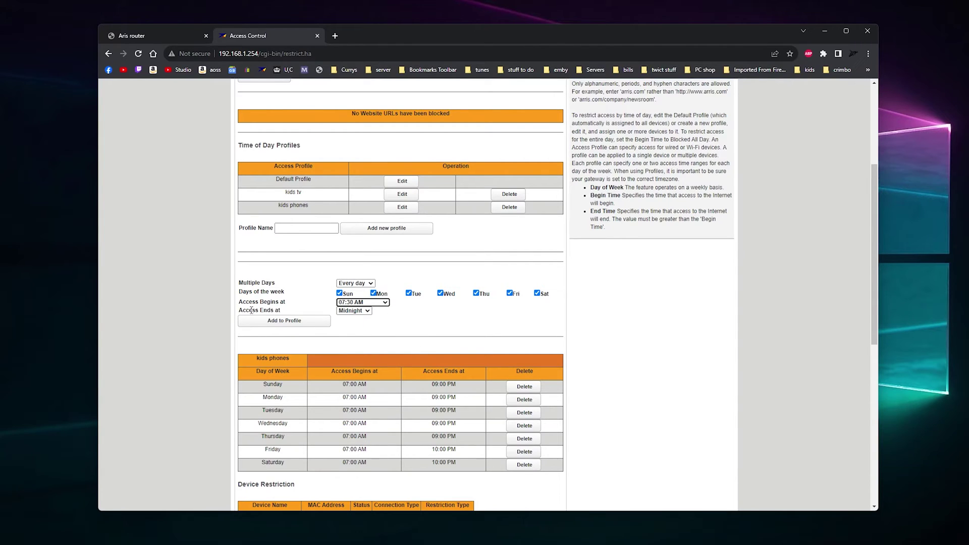
click(367, 311)
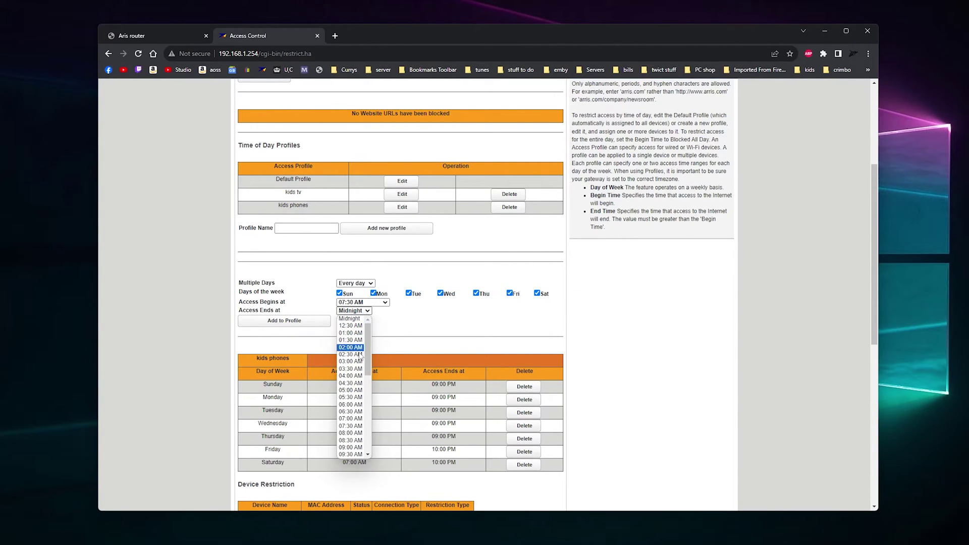
scroll(359, 423, down, 6)
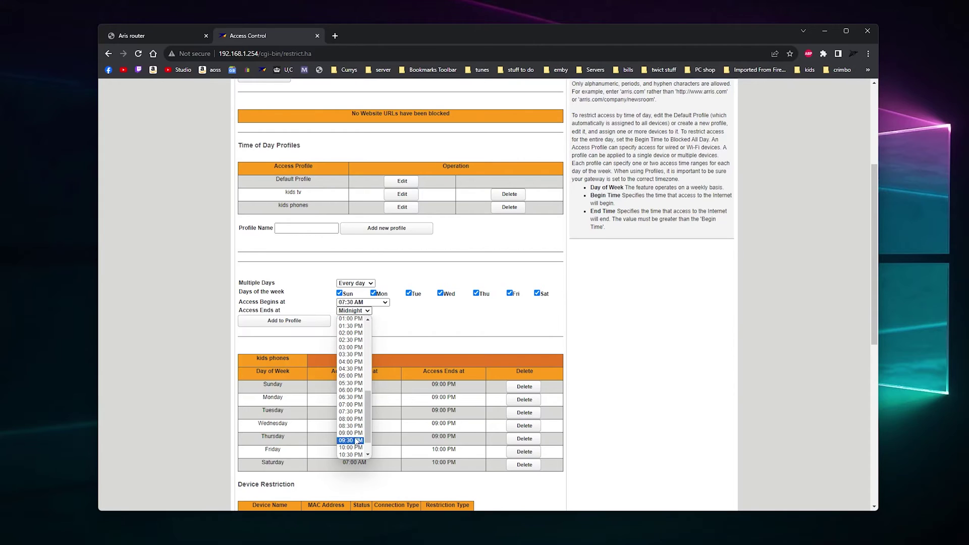
click(354, 419)
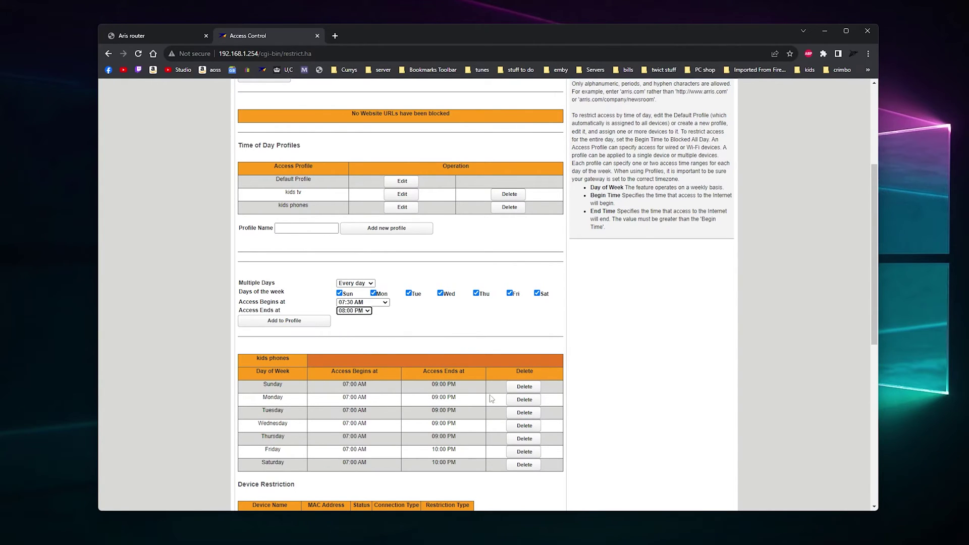
scroll(558, 336, down, 1)
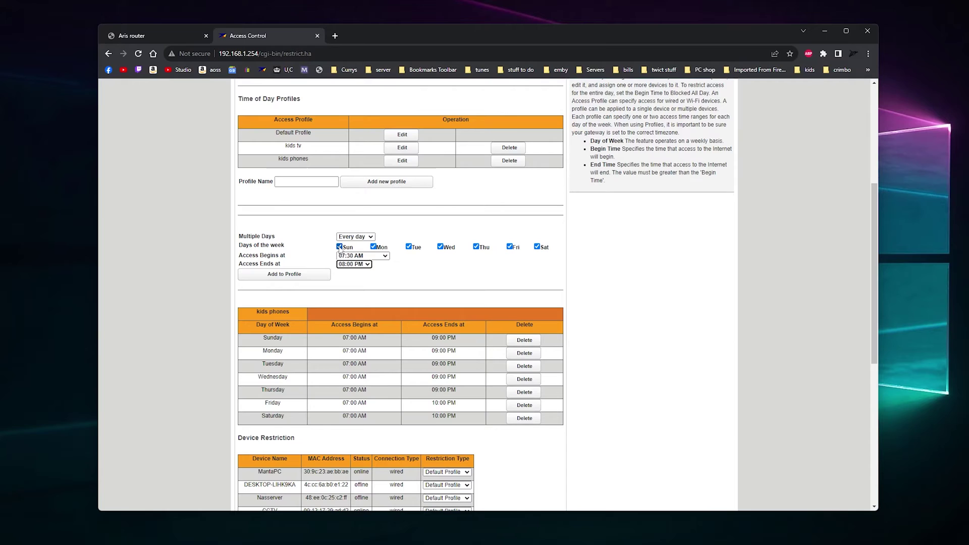
- Untick Sunday through Thursday so the entry covers only Friday and Saturday
click(339, 246)
click(373, 247)
click(408, 246)
click(408, 246)
click(382, 247)
click(339, 246)
click(339, 247)
click(373, 246)
click(408, 247)
click(440, 247)
click(475, 246)
- Change the entry's Access Ends at time to 09:00 PM
click(361, 264)
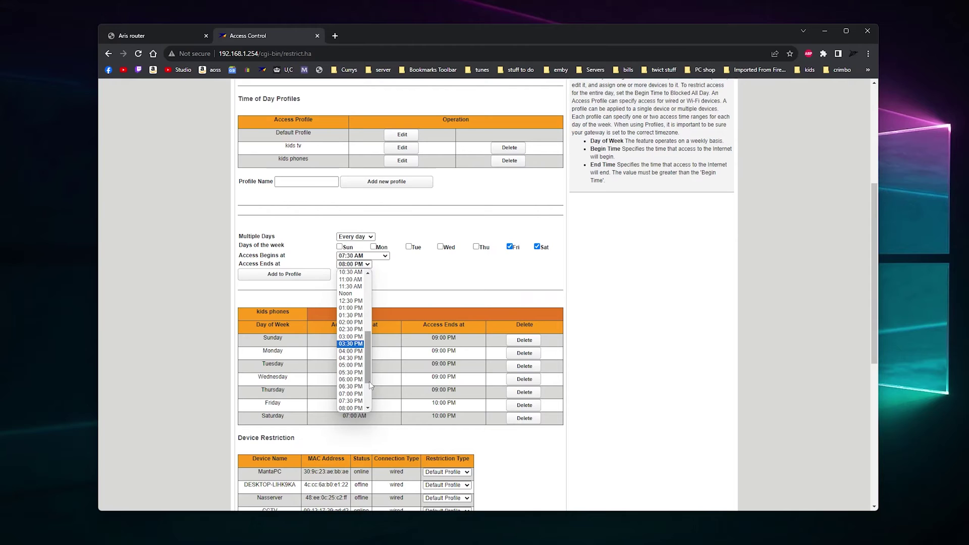
scroll(367, 374, down, 1)
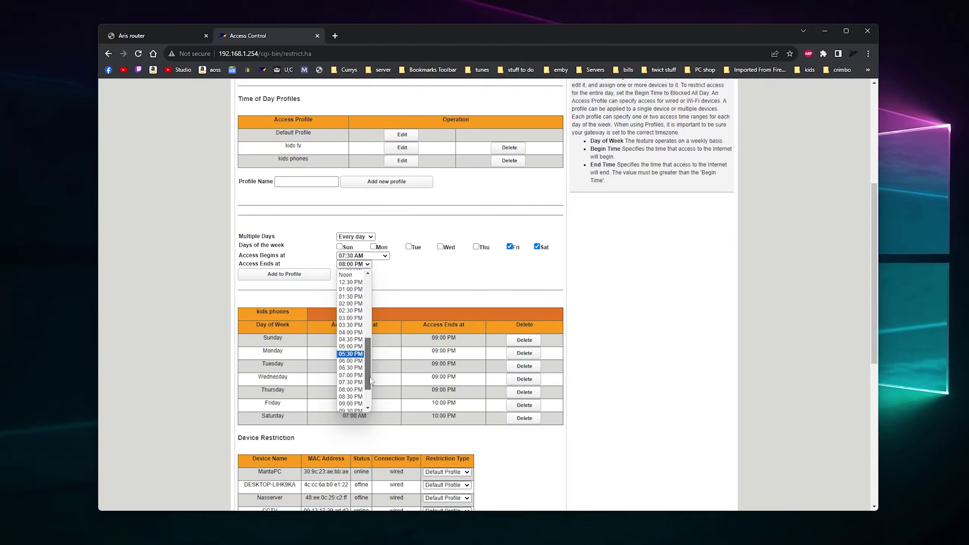
click(361, 404)
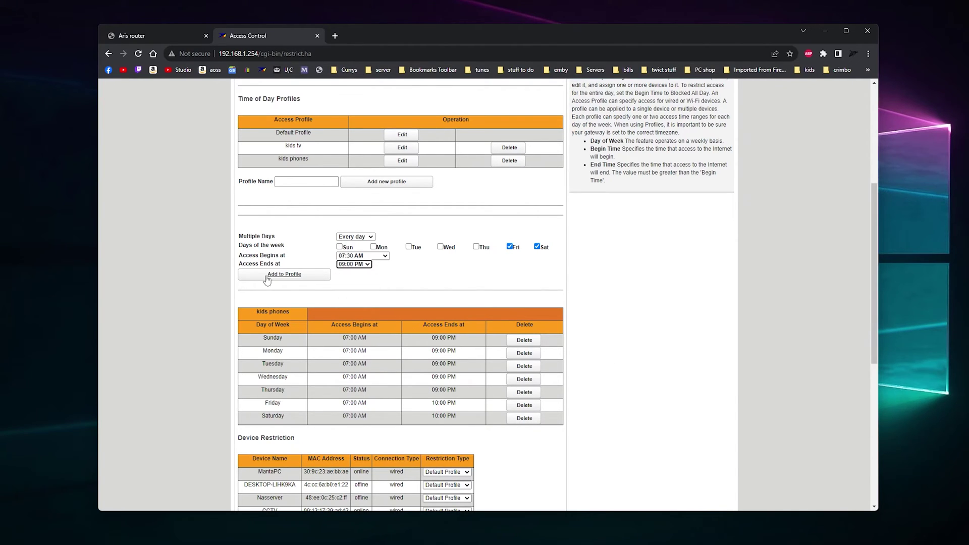
scroll(400, 231, down, 2)
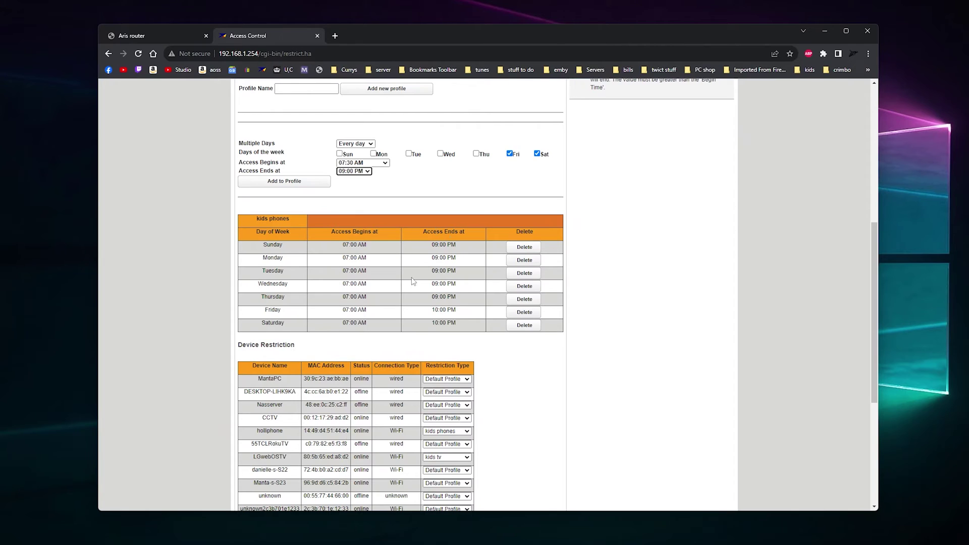
scroll(577, 337, down, 1)
scroll(577, 338, down, 3)
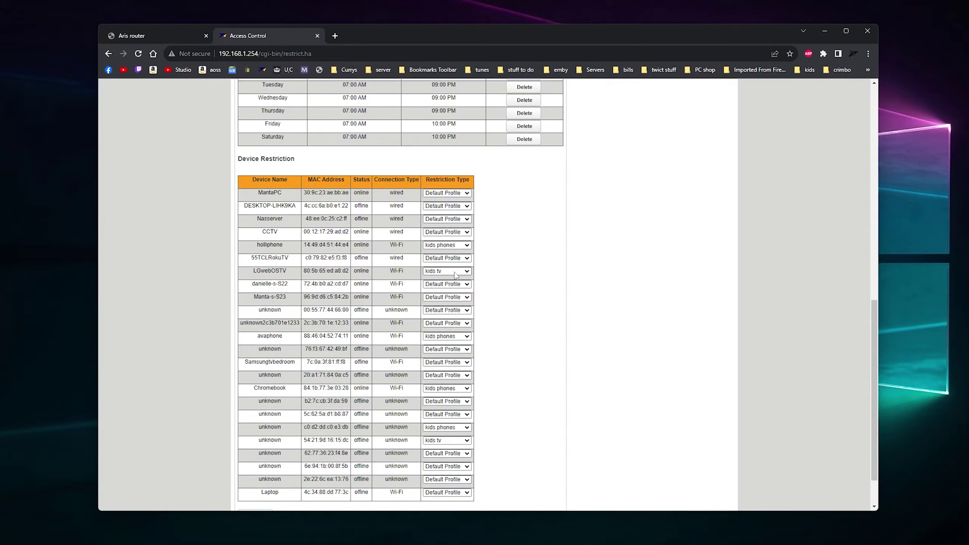
scroll(570, 333, down, 2)
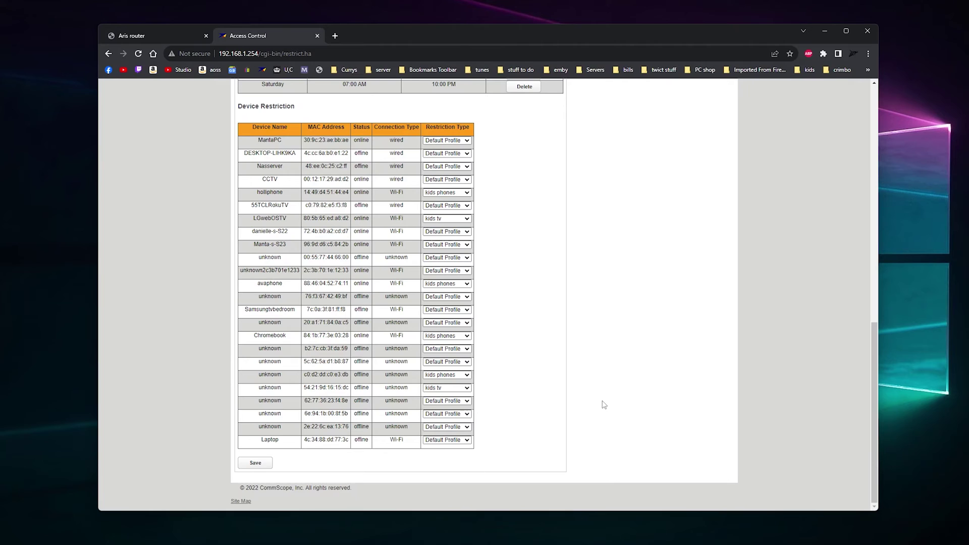
scroll(604, 402, up, 1)
scroll(604, 403, up, 10)
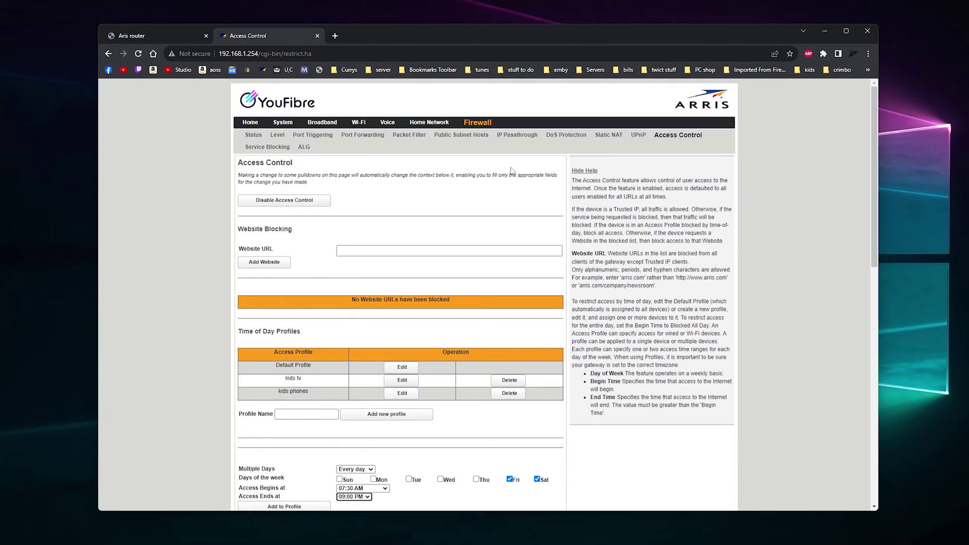
- Go to Wi-Fi > Schedule, where wireless scheduling is currently off
click(347, 125)
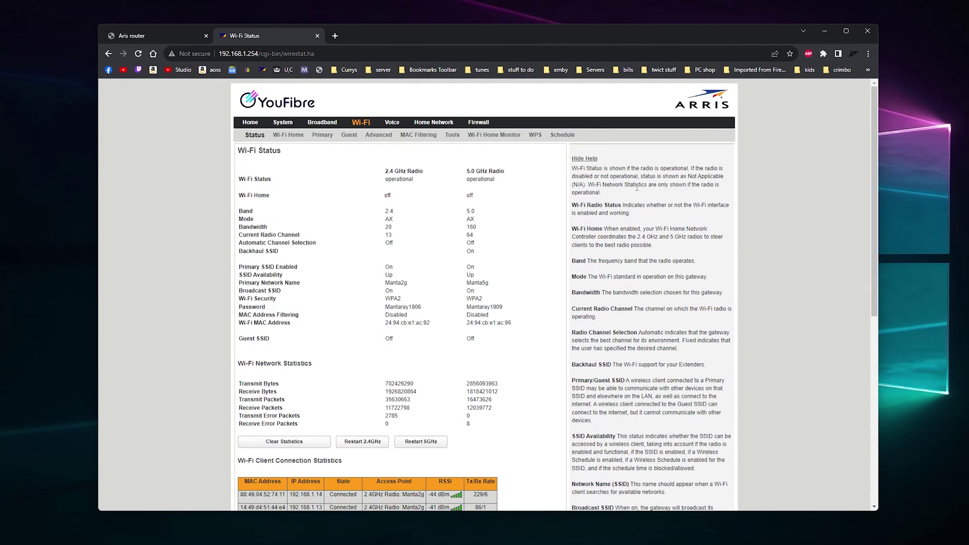
click(563, 136)
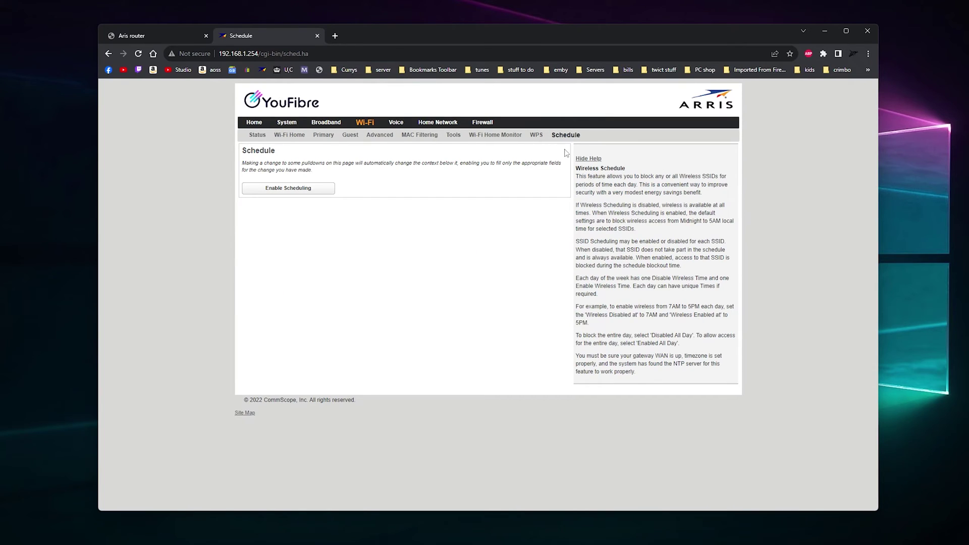